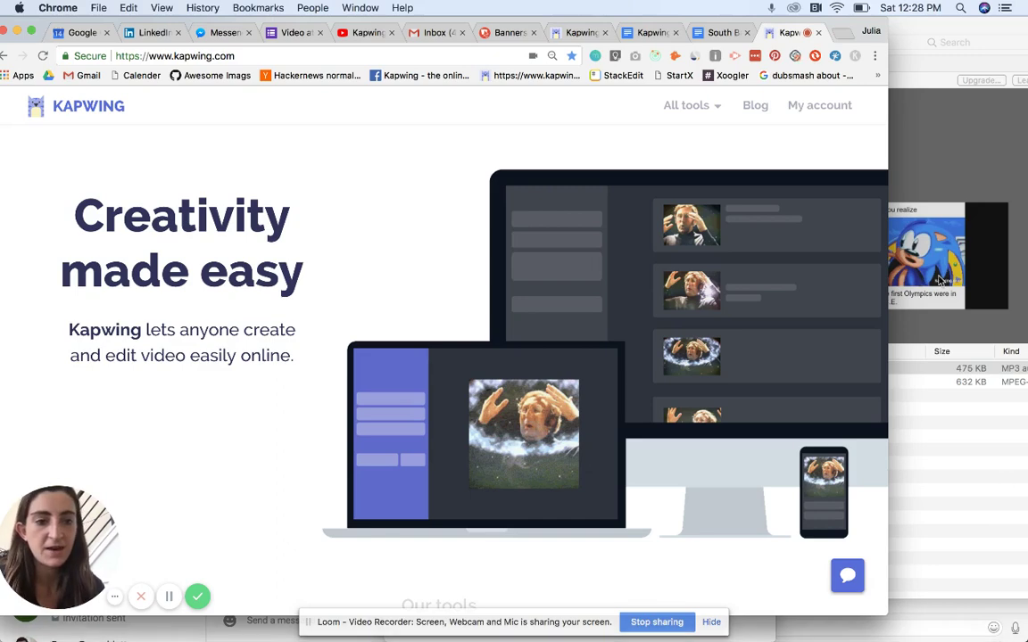
Step: Play the EDU_Video.mp4 montage in QuickTime Player, then pause and close it
click(957, 412)
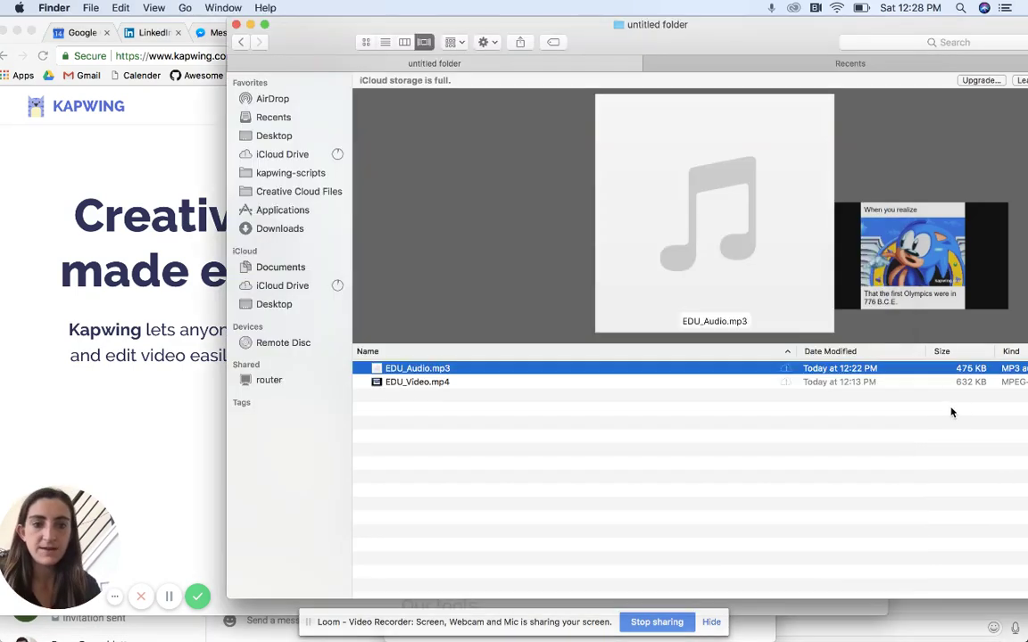
click(397, 382)
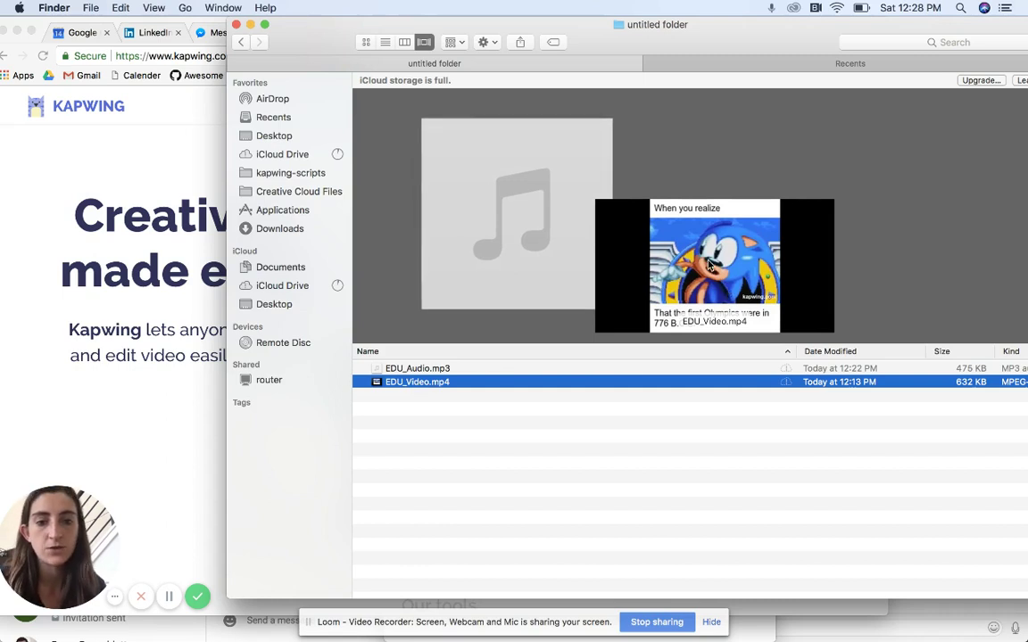
double_click(534, 389)
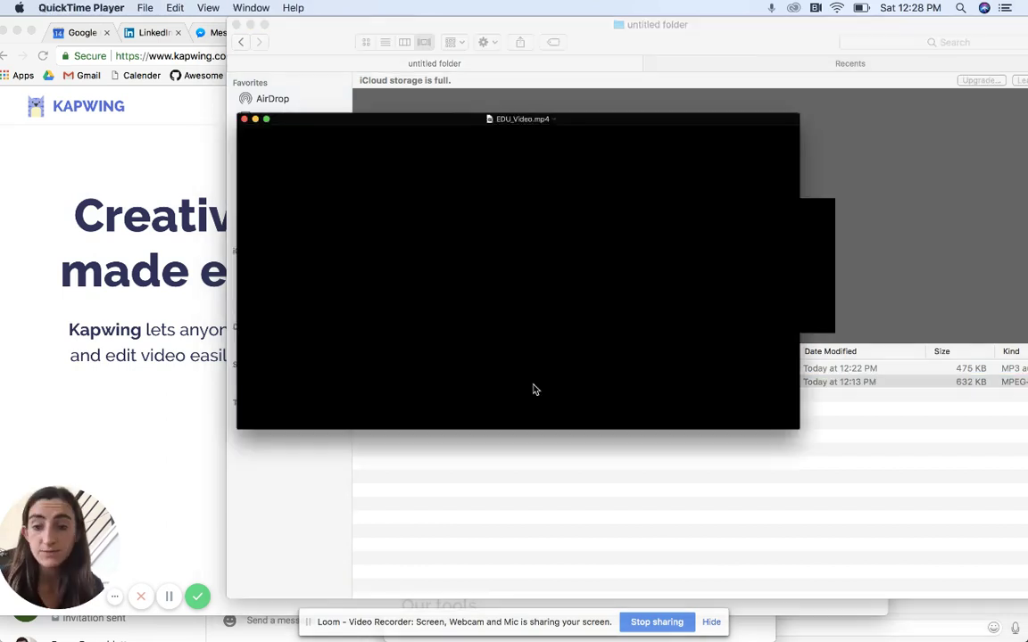
key(space)
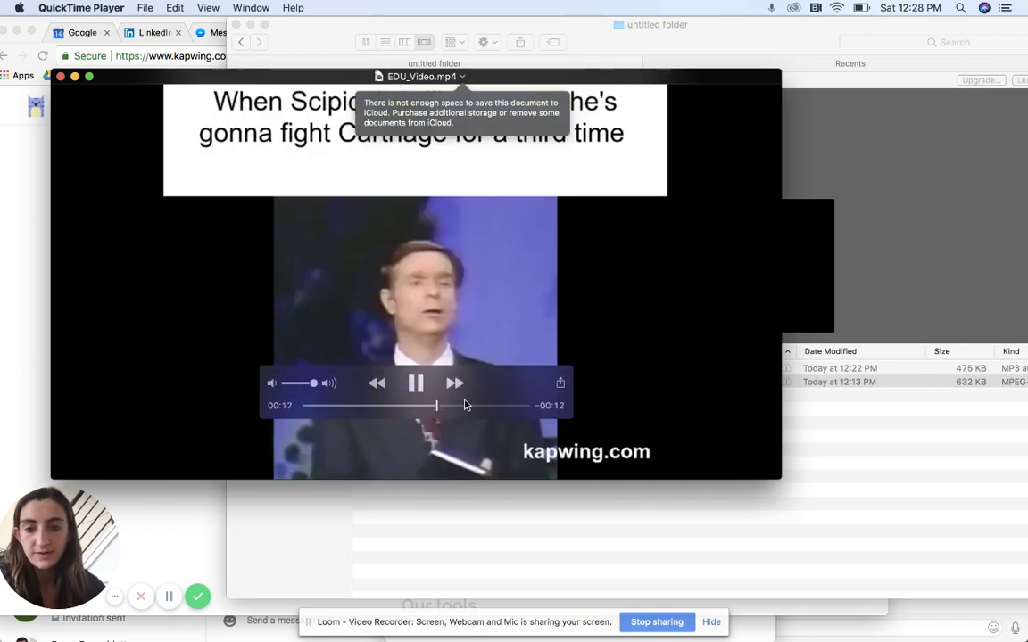
click(415, 383)
click(60, 77)
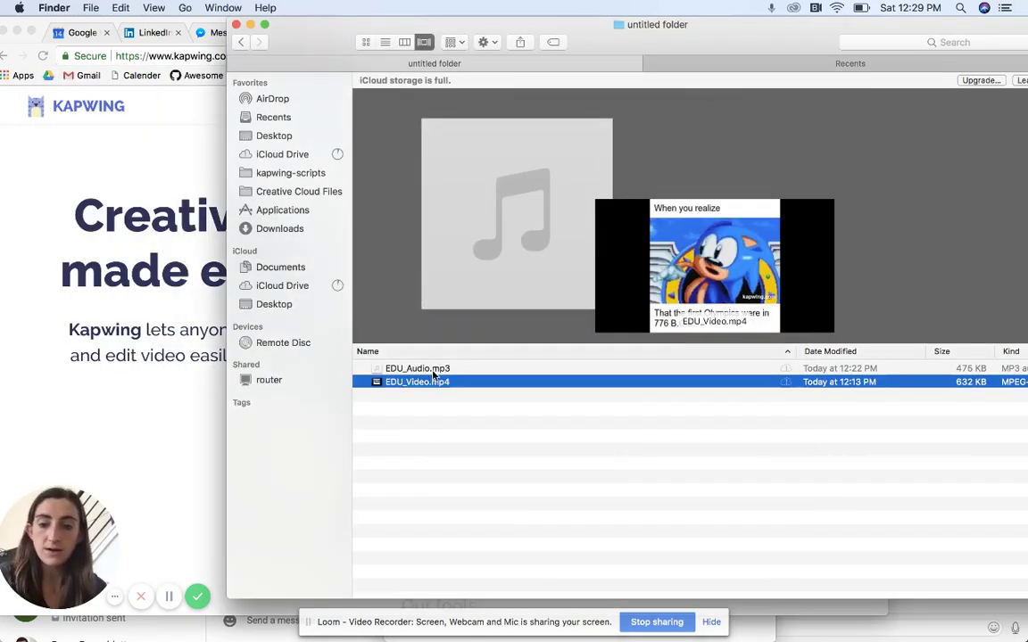
Step: Play the EDU_Audio.mp3 narration briefly in iTunes, then pause and close iTunes
click(410, 368)
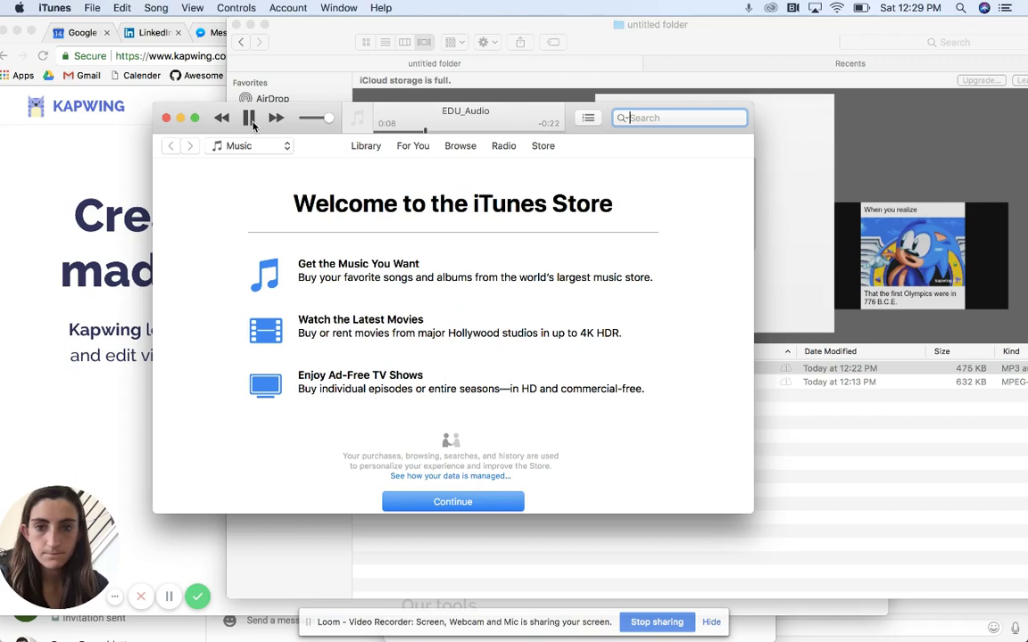
click(249, 118)
click(166, 118)
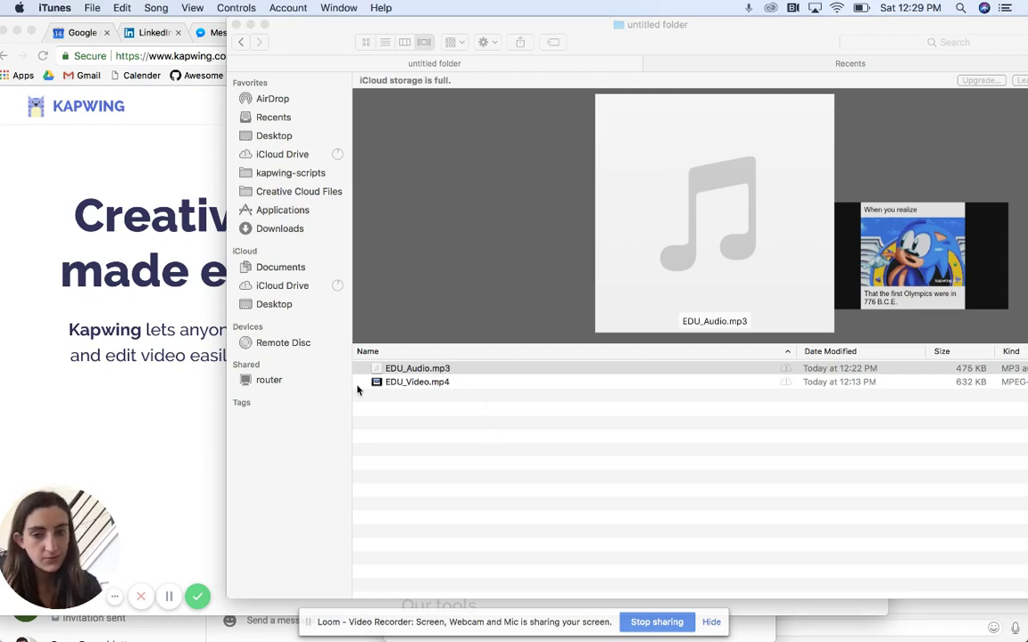
Step: Scroll Kapwing's homepage to Our tools and launch Add Music to Video
click(117, 361)
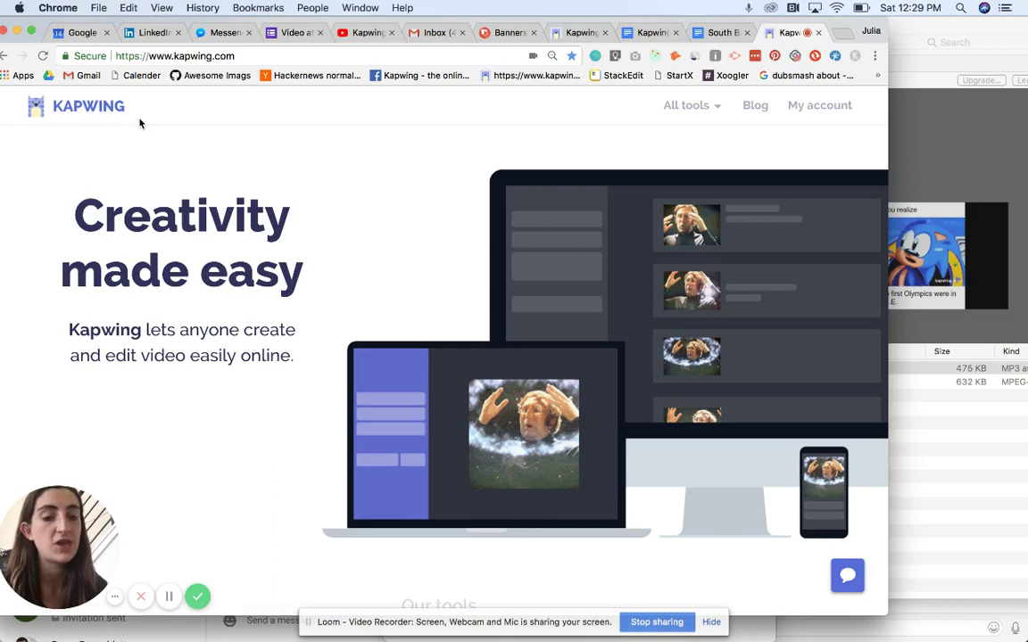
scroll(344, 237, down, 5)
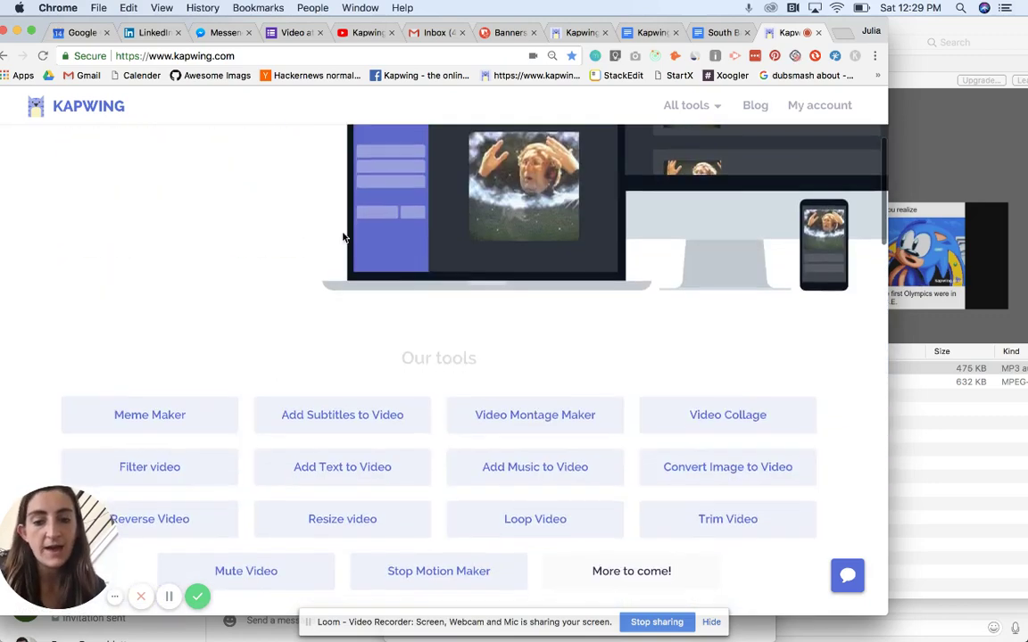
click(588, 474)
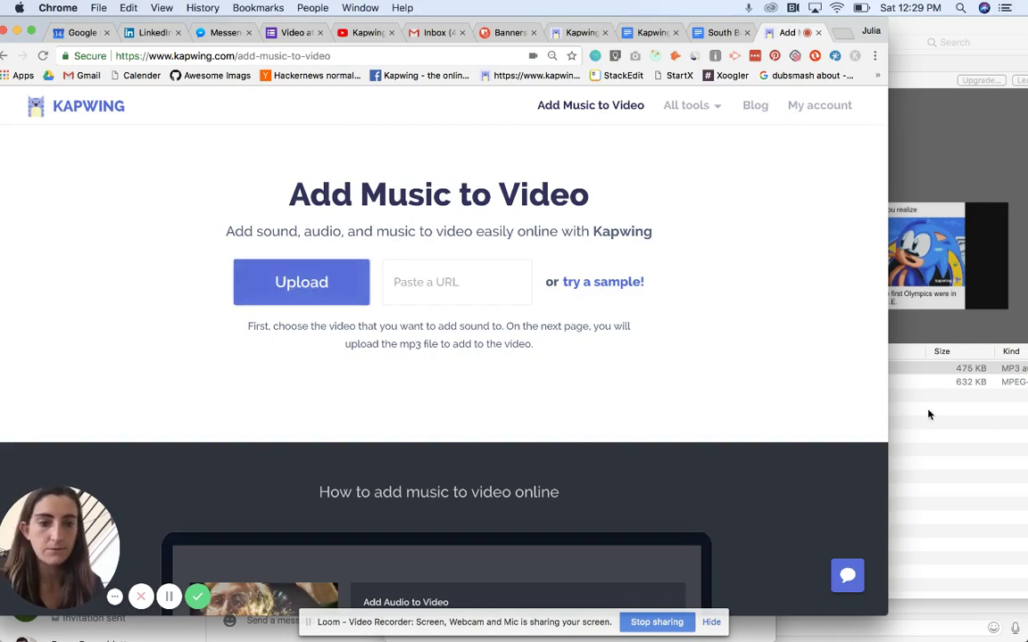
Step: Drag EDU_Video.mp4 from the Finder folder onto Kapwing's upload area to load the montage
click(461, 286)
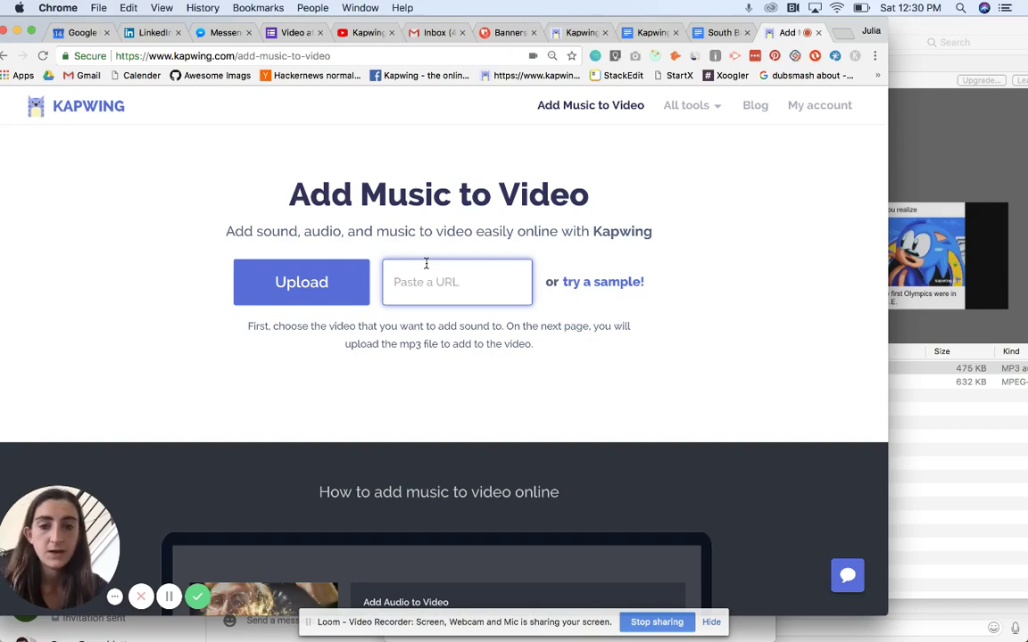
click(901, 368)
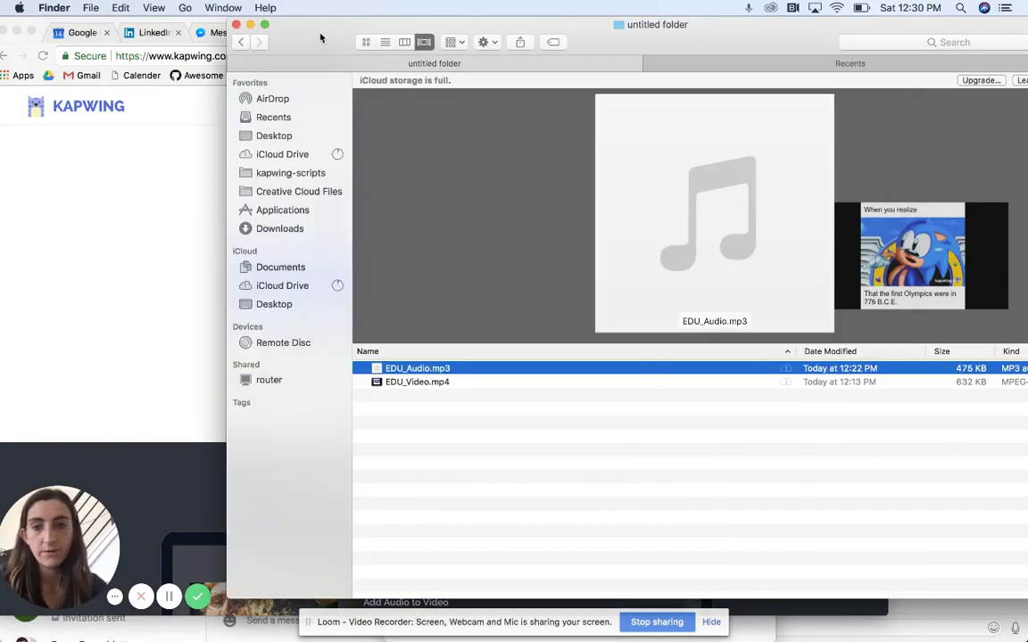
drag(321, 37, 666, 38)
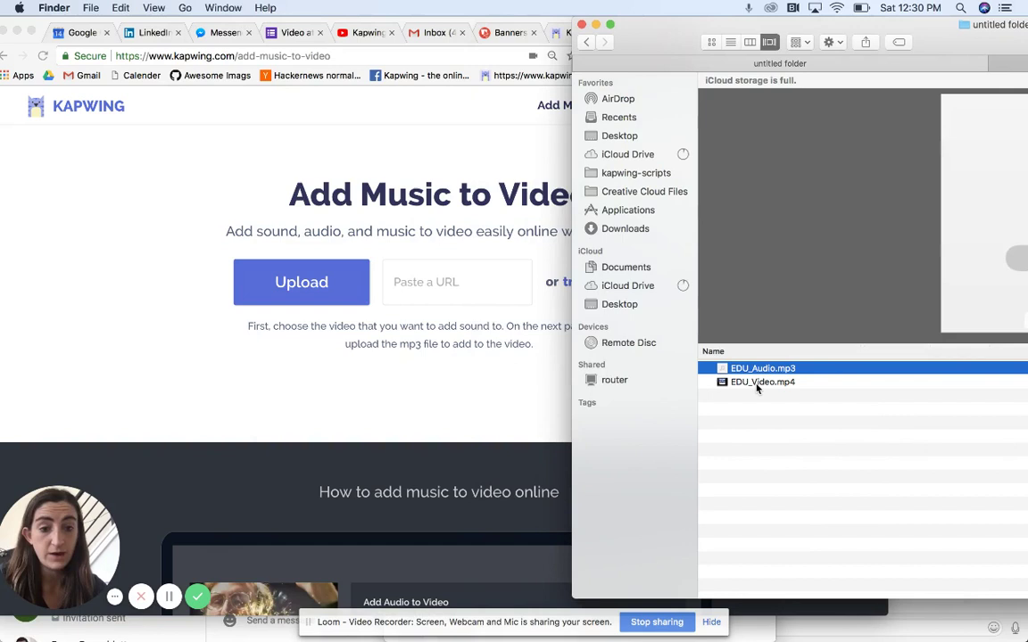
drag(757, 387, 301, 290)
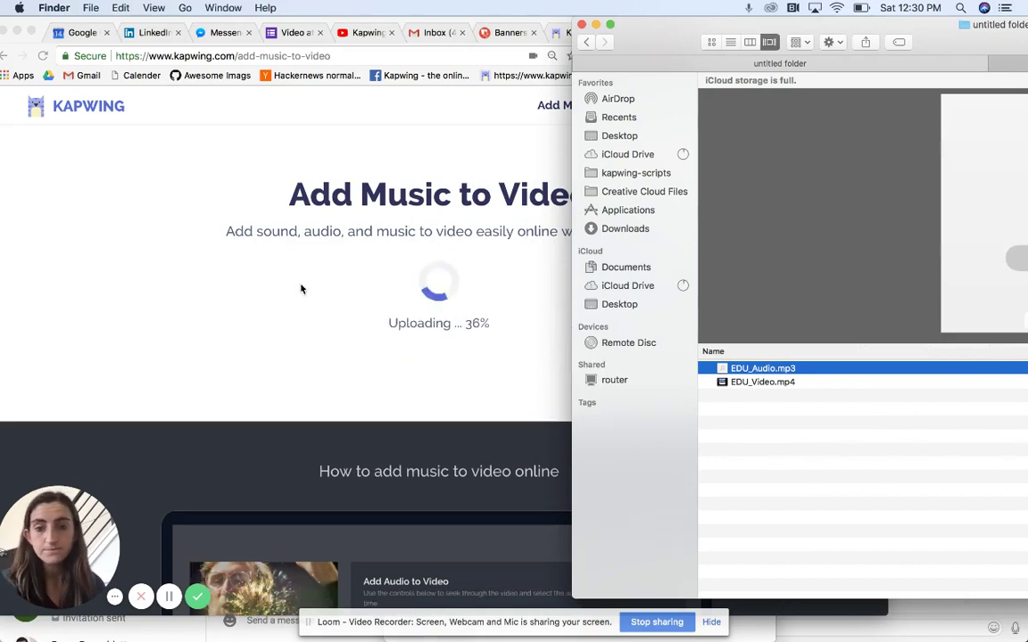
click(270, 218)
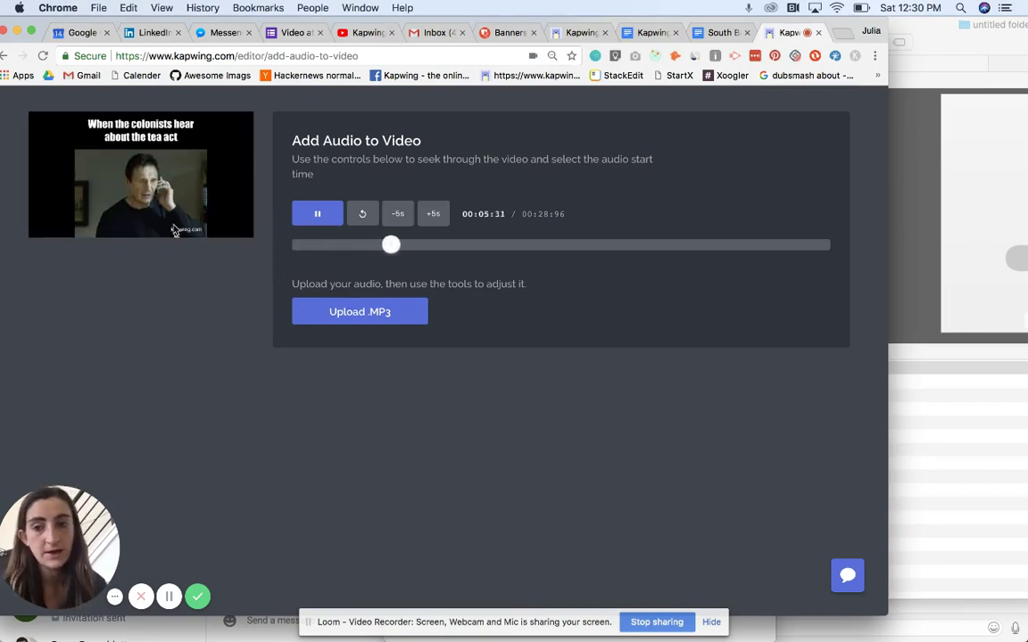
Step: Pause the preview and upload EDU_Audio.mp3 from the untitled folder as the audio track
click(328, 220)
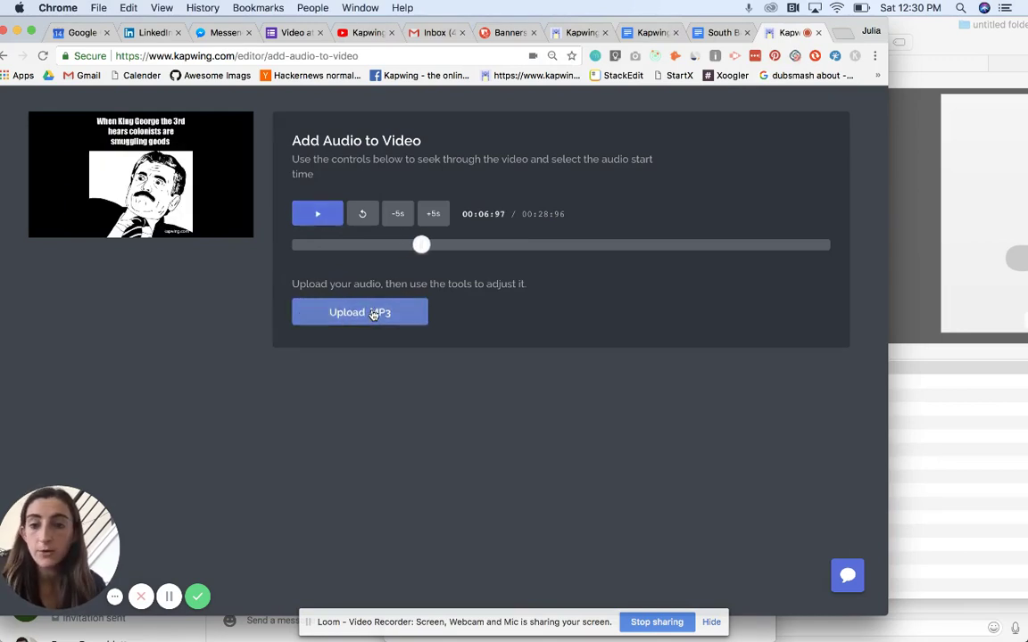
click(374, 314)
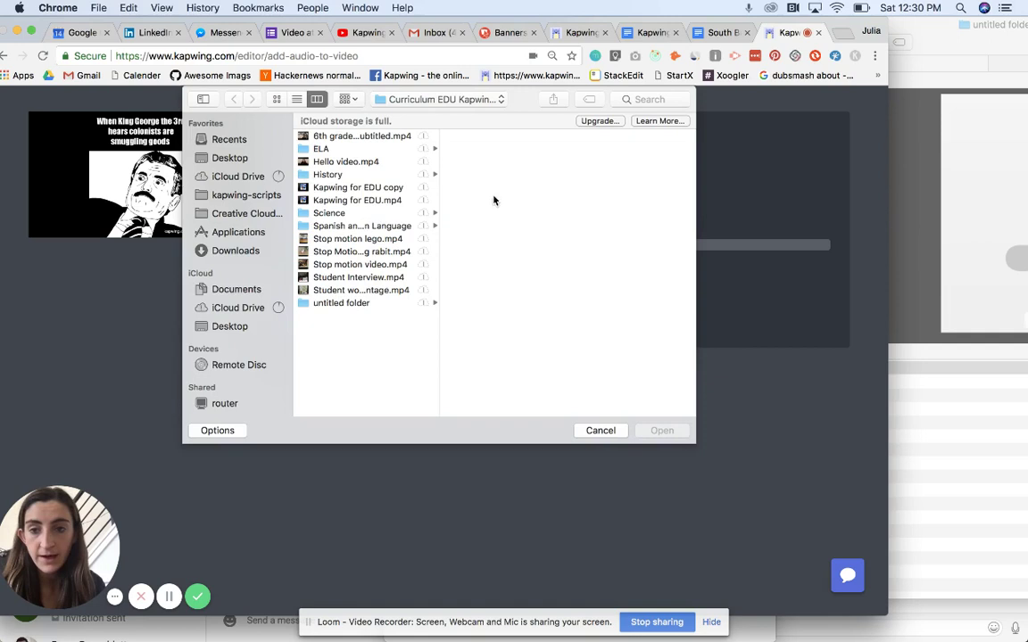
click(306, 303)
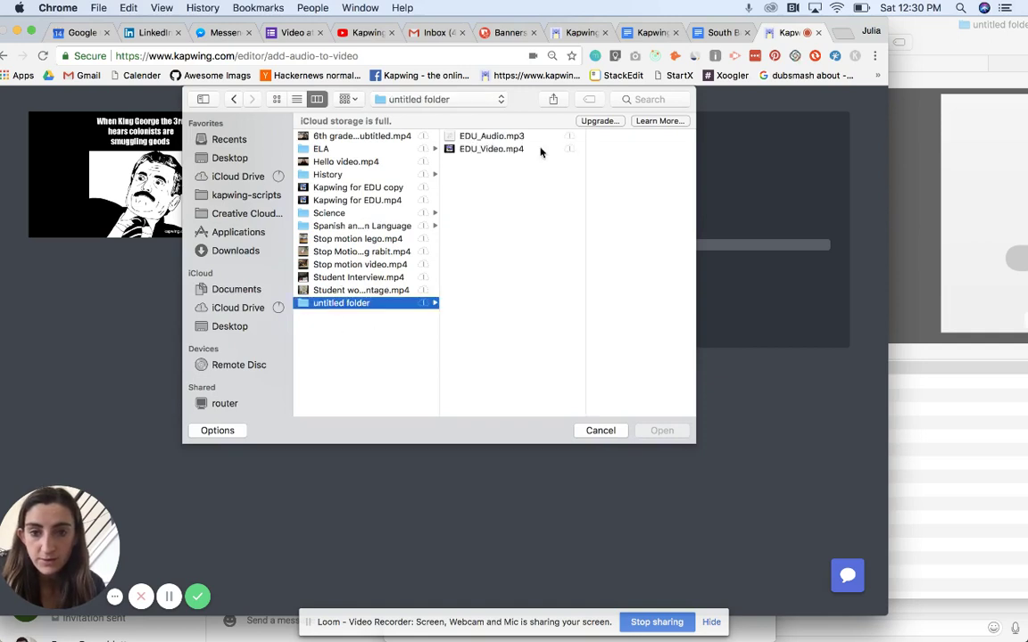
click(502, 150)
click(458, 137)
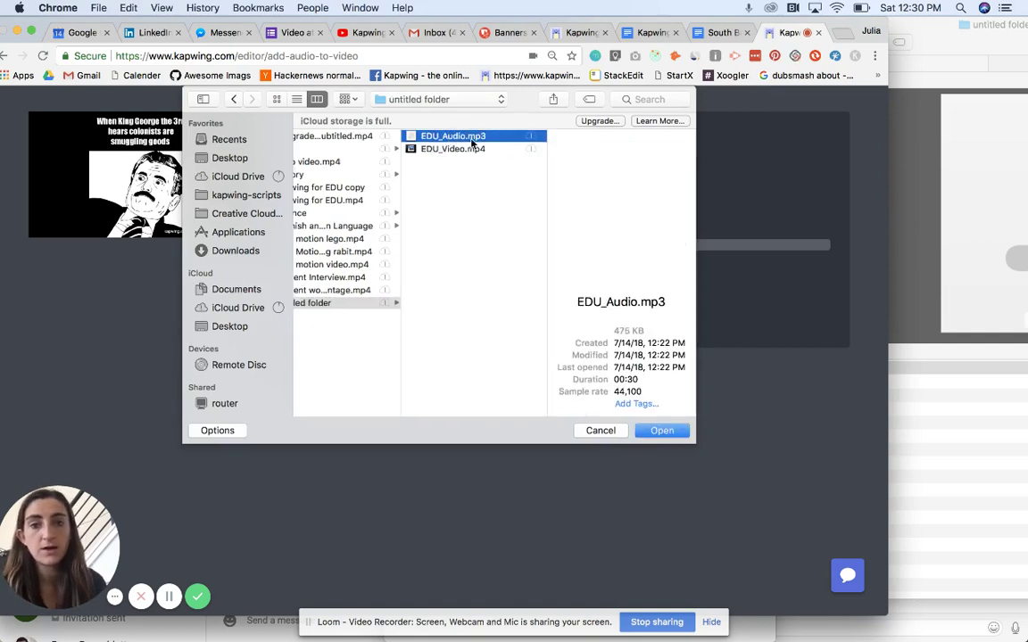
click(661, 430)
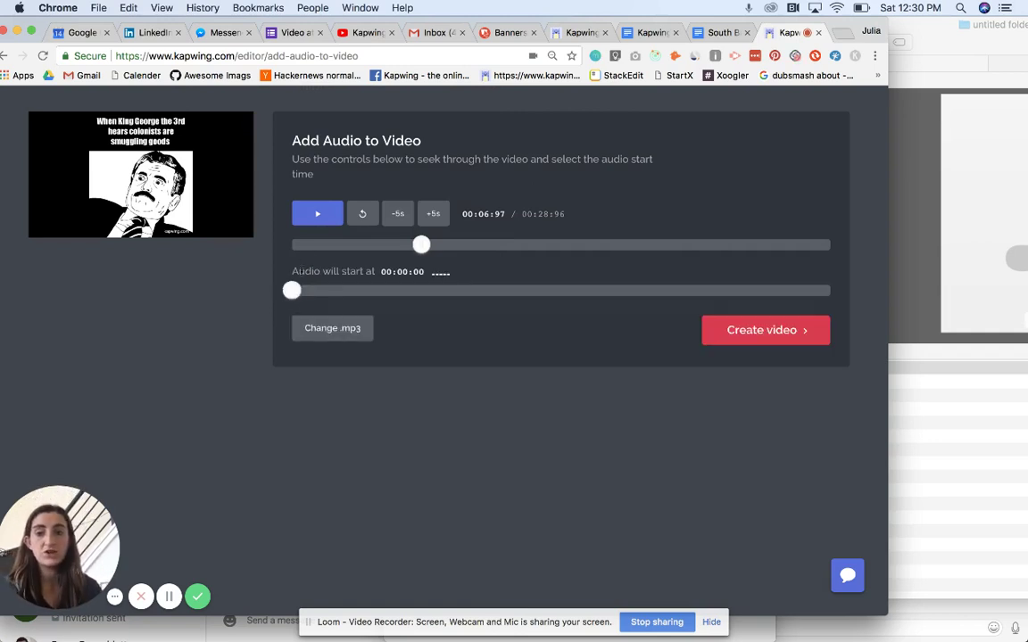
Step: Try narration start times 00:05:36 and 00:01:83, then set it back to 00:00:00
drag(294, 290, 390, 293)
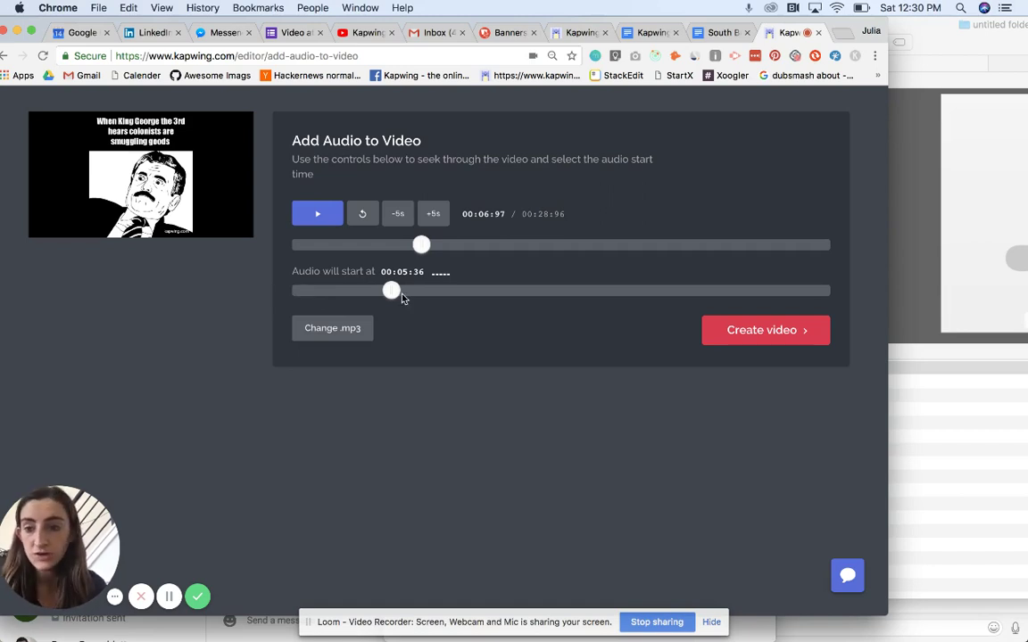
drag(393, 294, 329, 299)
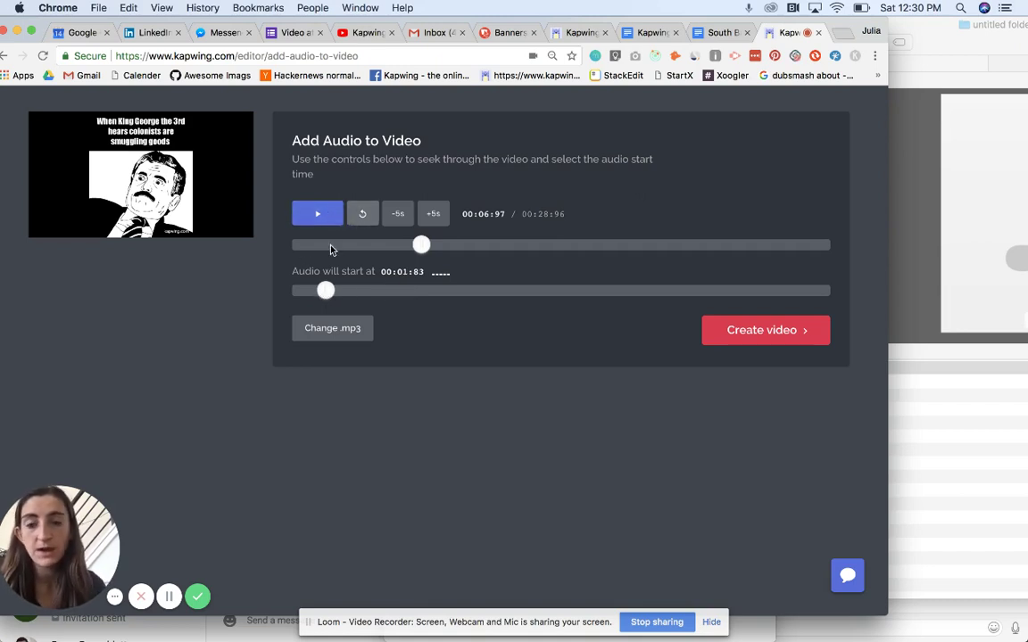
drag(327, 291, 284, 291)
Step: Play and restart the preview, then pause and rewind the video to 00:00:00
click(317, 214)
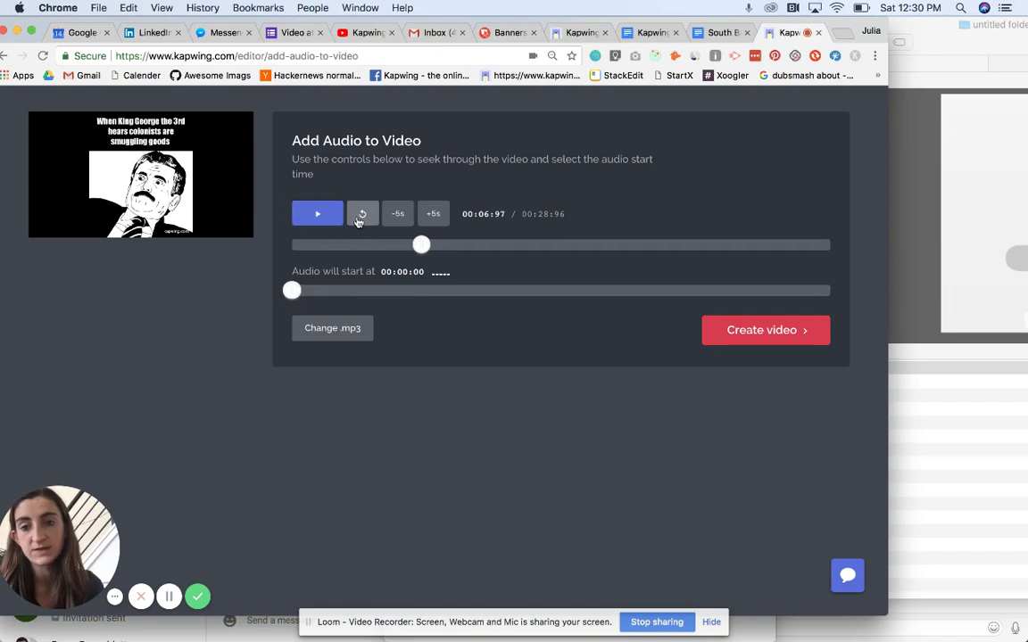
click(362, 215)
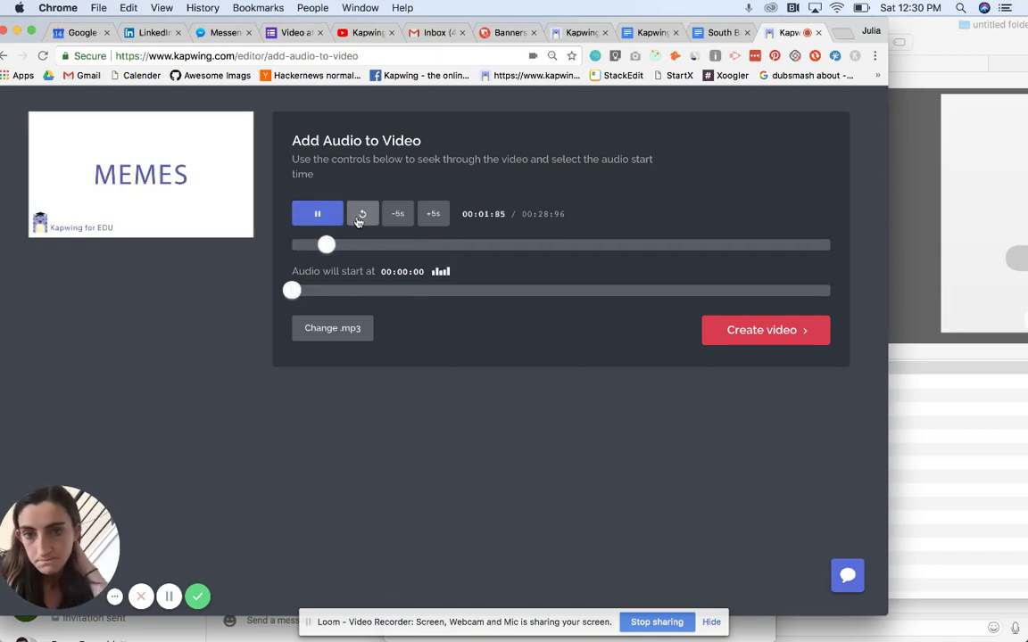
click(304, 226)
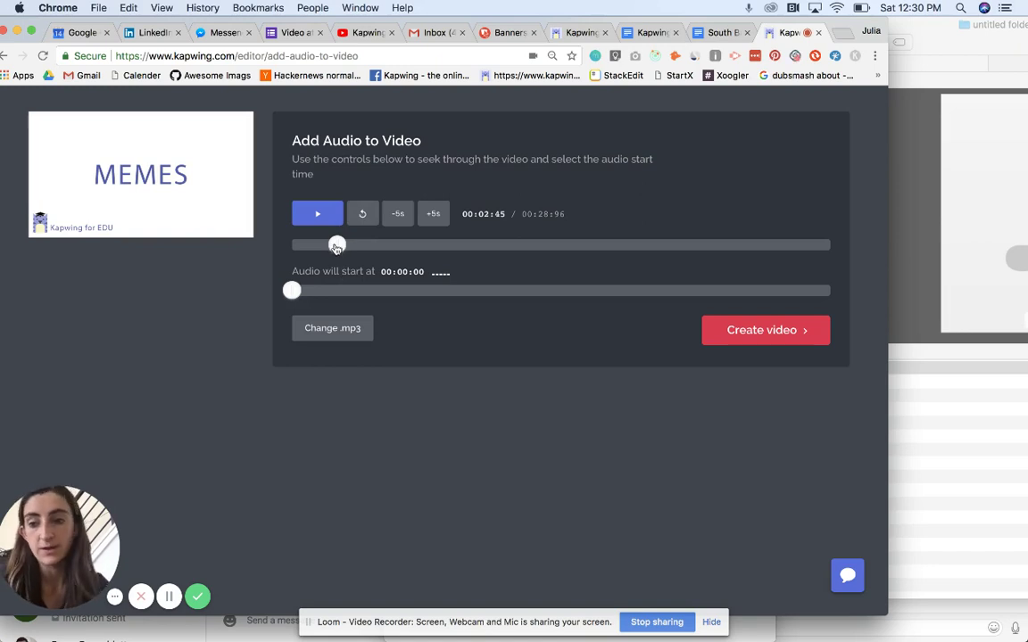
drag(337, 245, 255, 233)
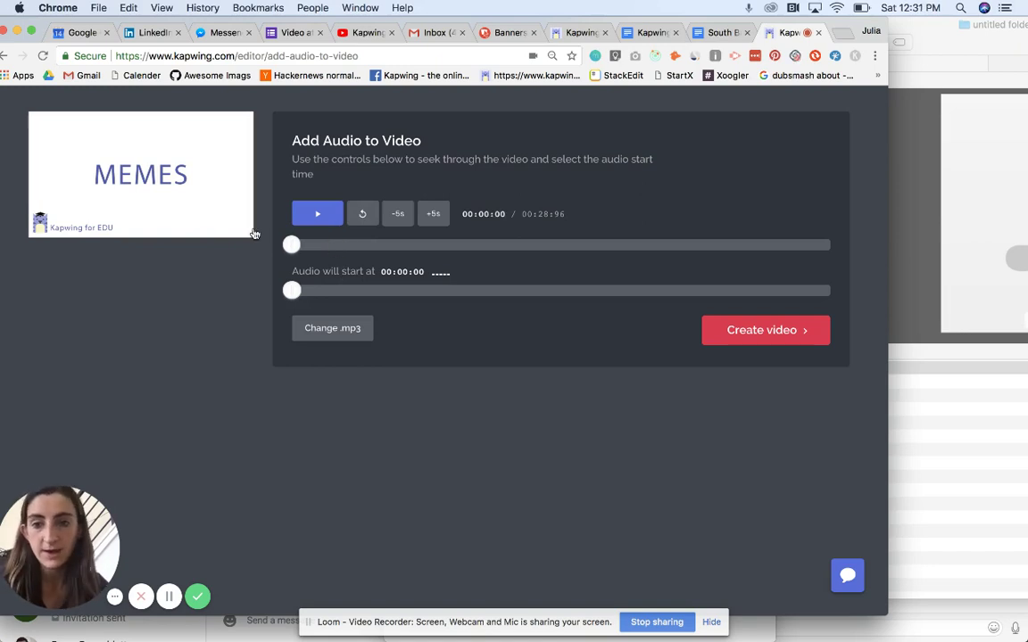
click(318, 215)
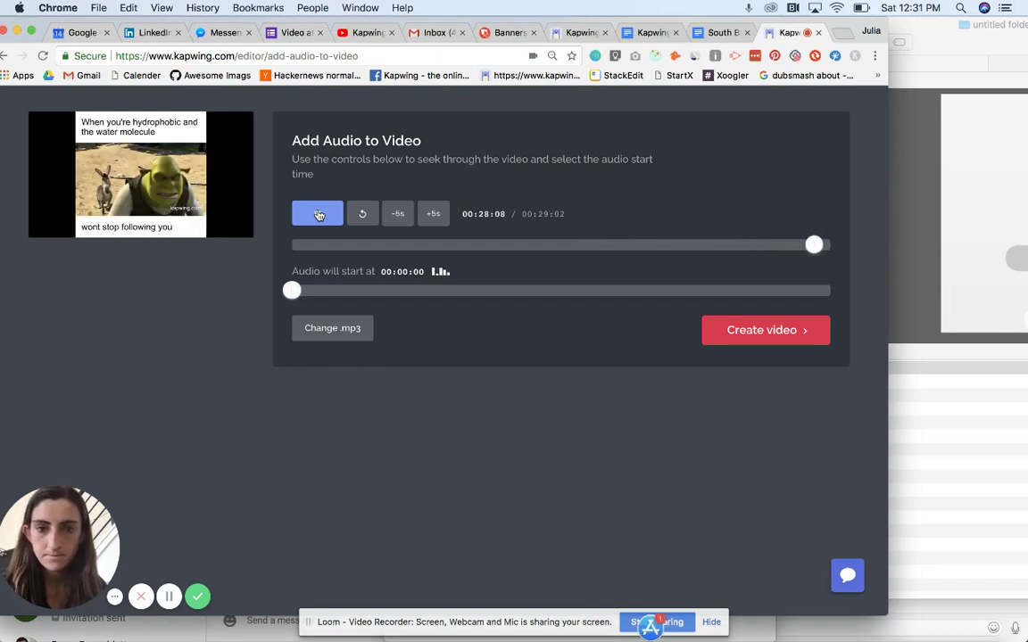
click(318, 215)
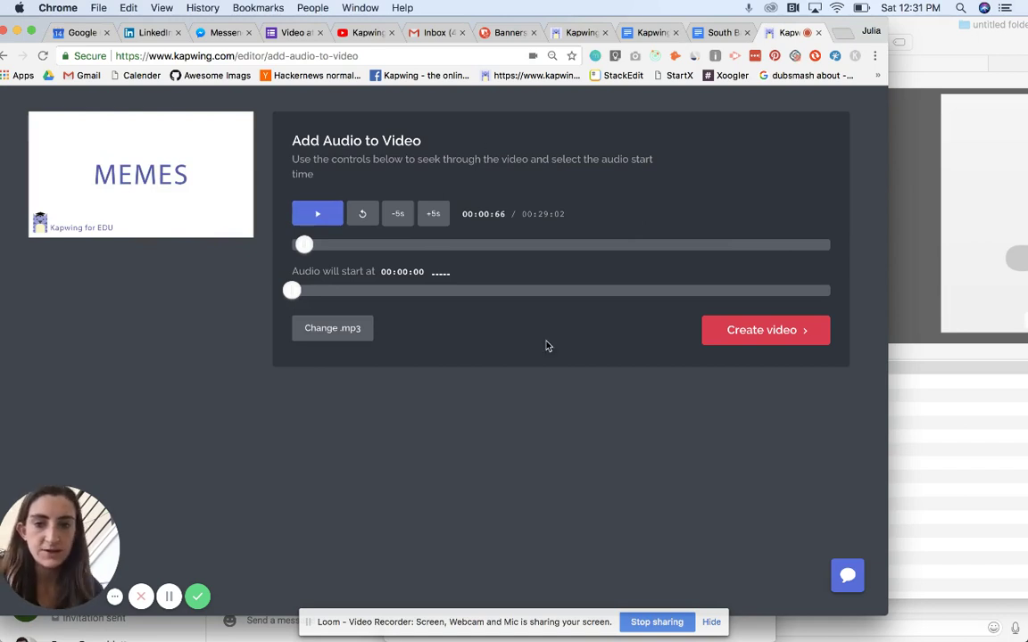
Step: Create the video, rendering the narrated montage into a 29-second clip
click(705, 332)
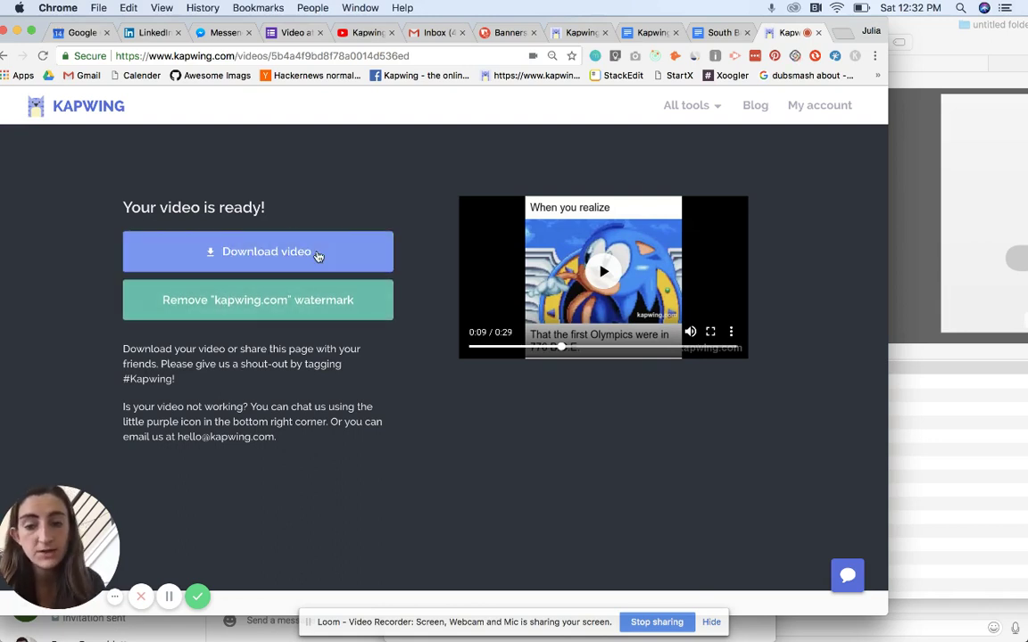
Step: Download the finished 1,018 KB MP4 of the narrated montage
click(314, 258)
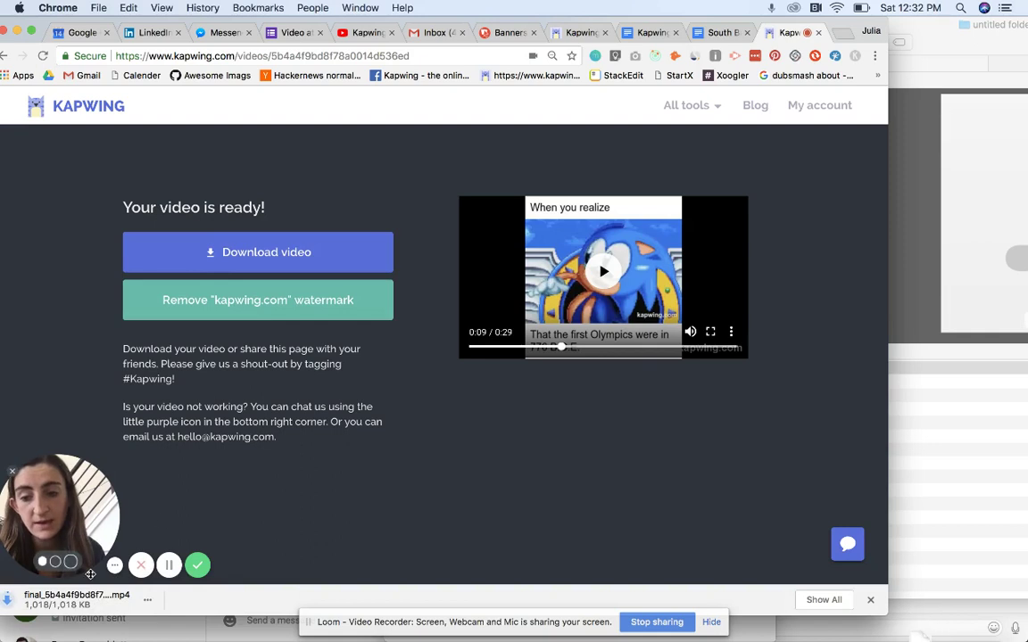